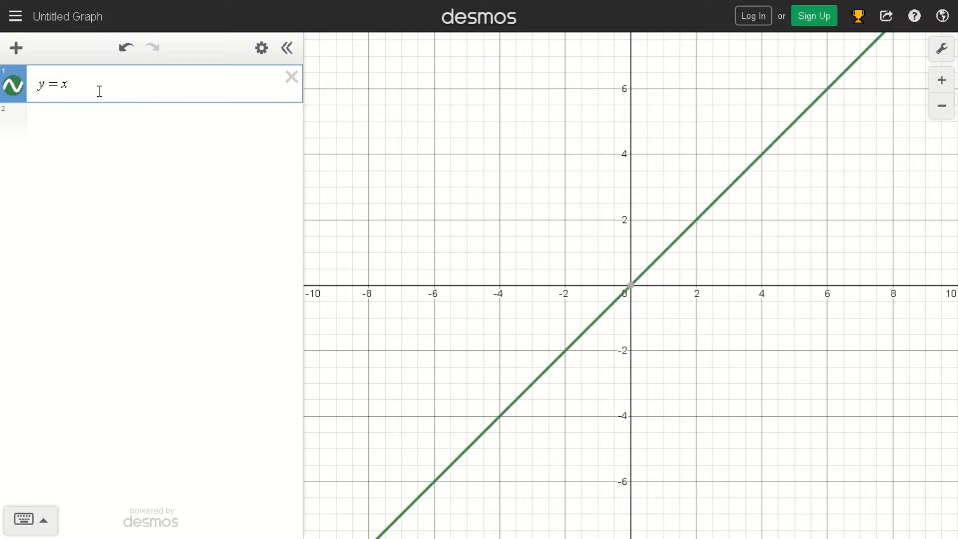
Turn the first expression into the parabola y = x^2, and shift it horizontally by making it y = (x + 3)^2.
text(^2)
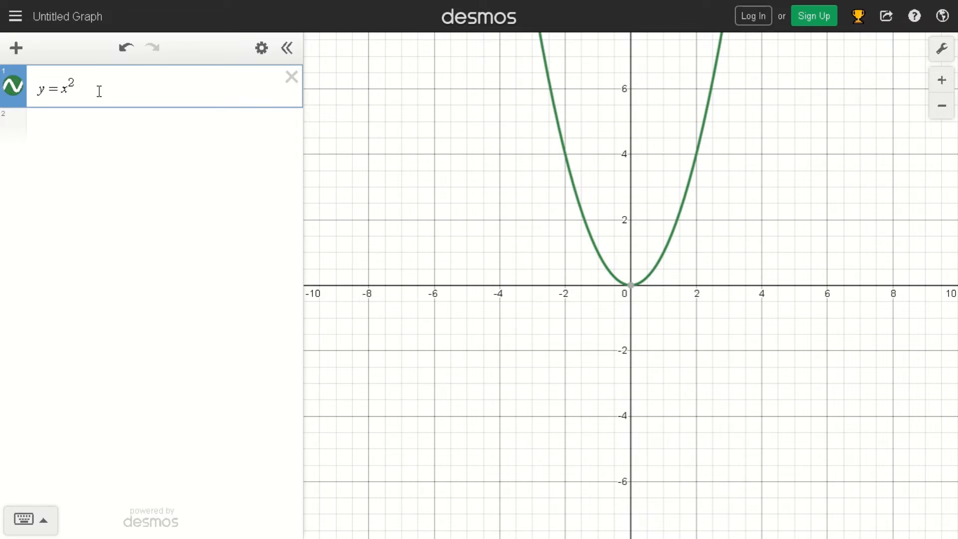
key(shift+Left)
text((x )
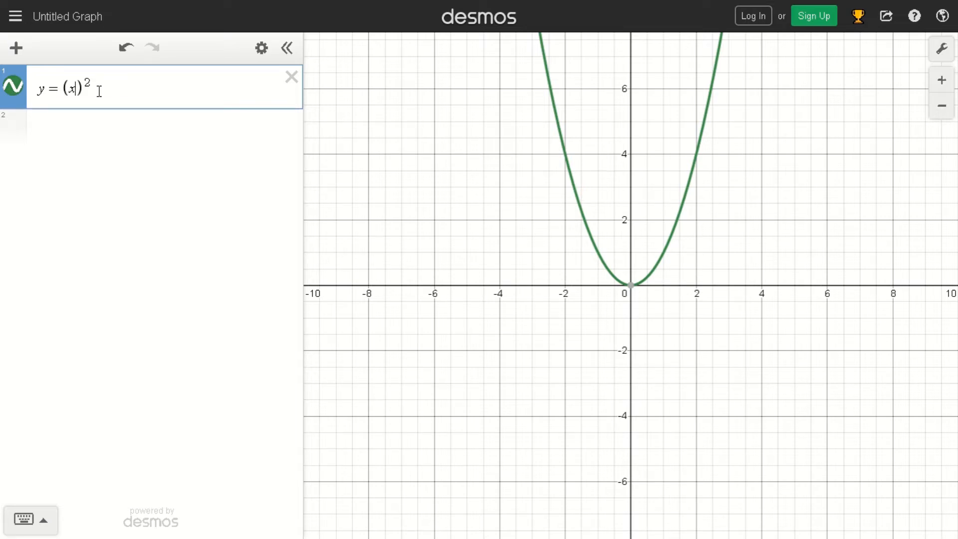
text(+ 3)
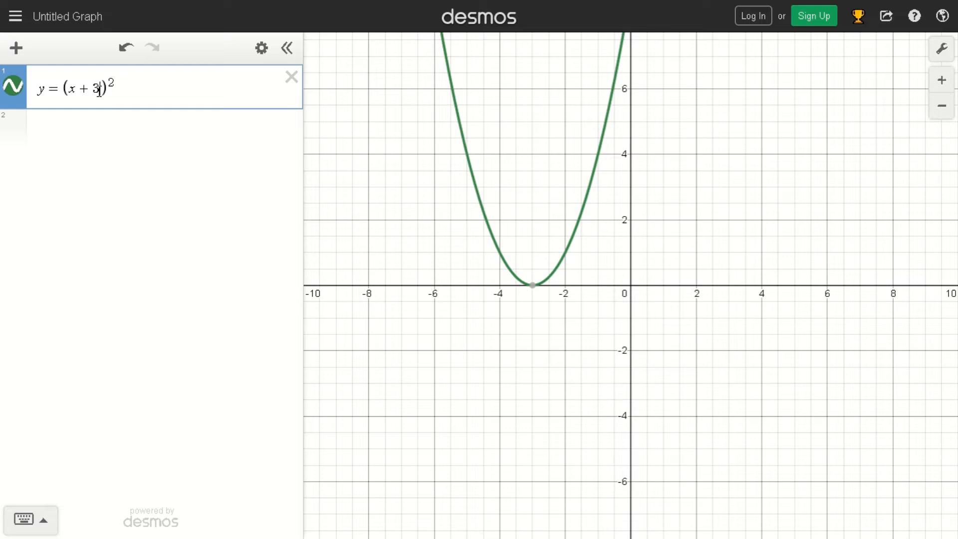
Change the sign inside the parentheses of the first expression so it reads y = (x - 3)^2.
scroll(680, 320, up, 1)
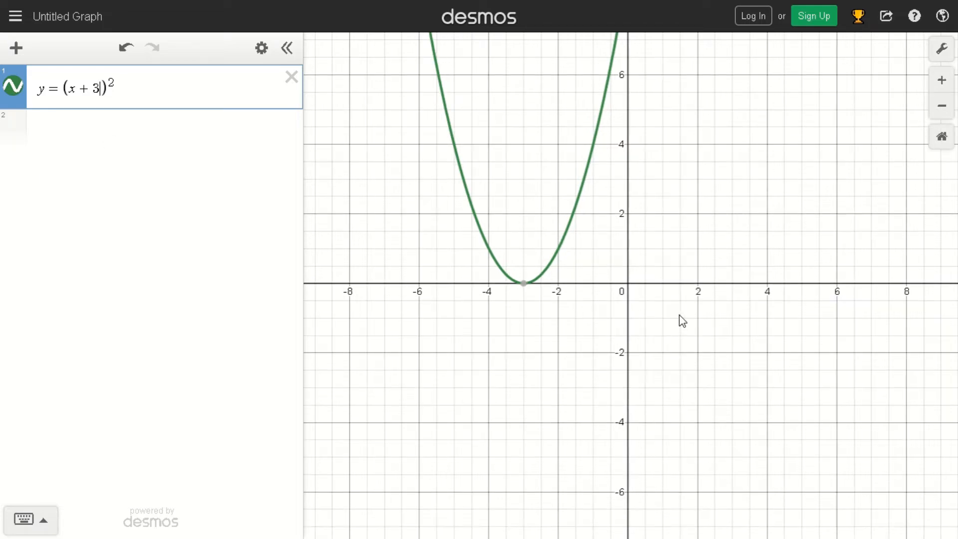
scroll(678, 315, up, 6)
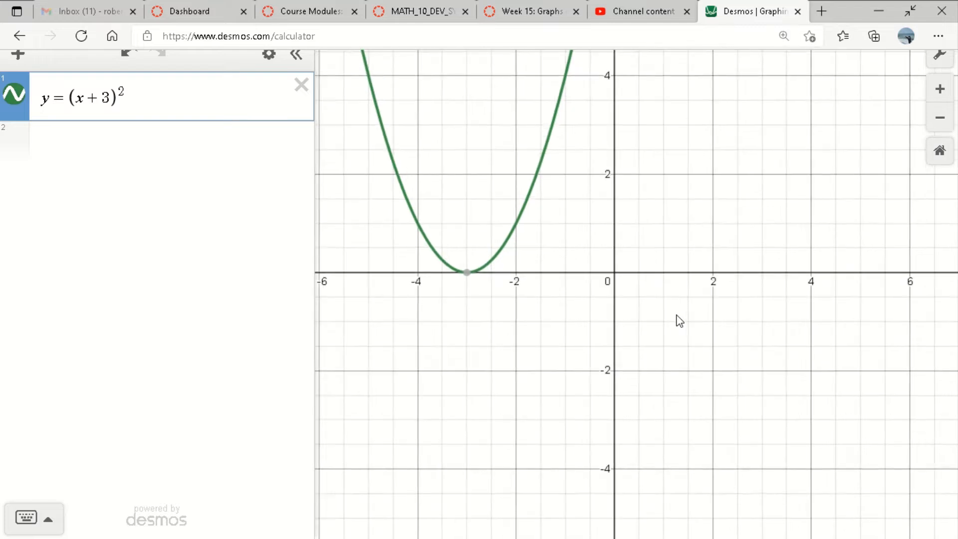
scroll(680, 320, up, 3)
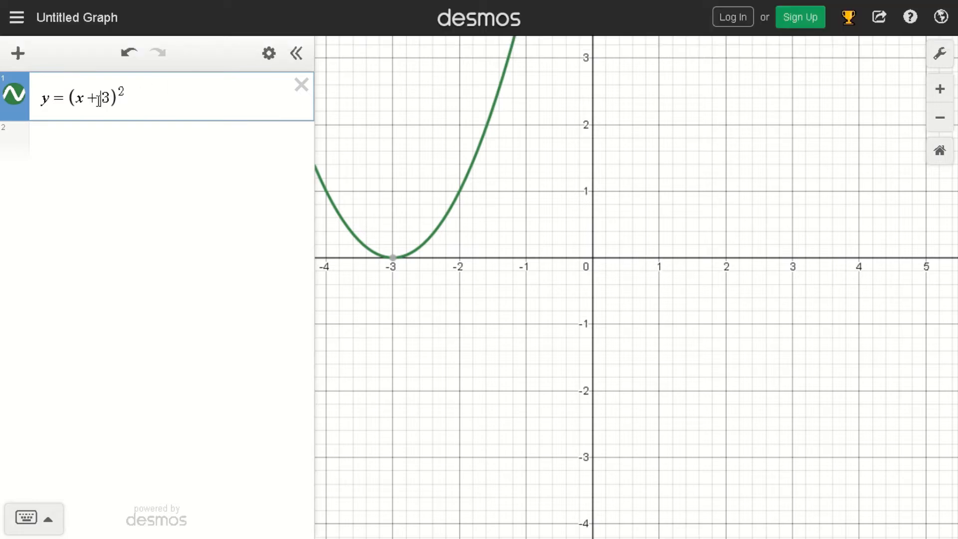
click(98, 100)
key(BackSpace)
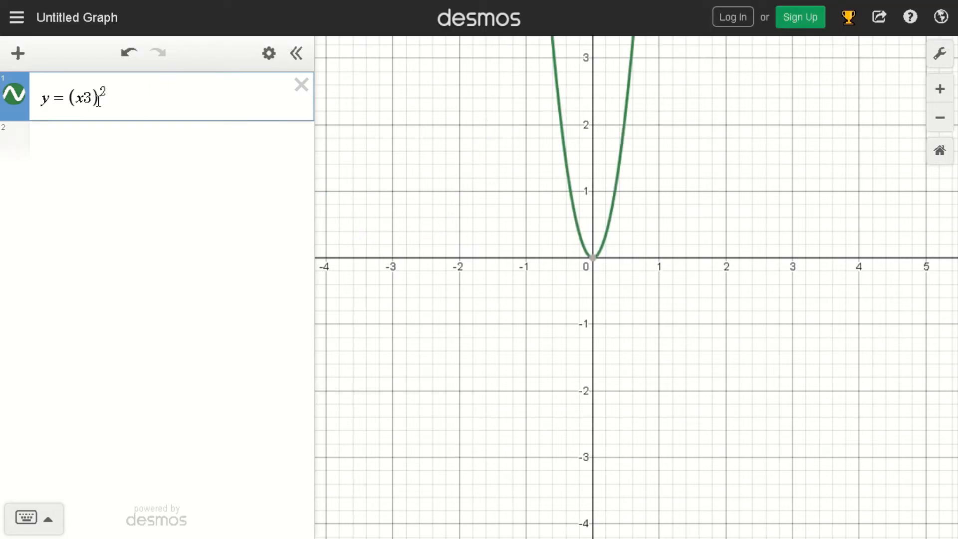
text(-)
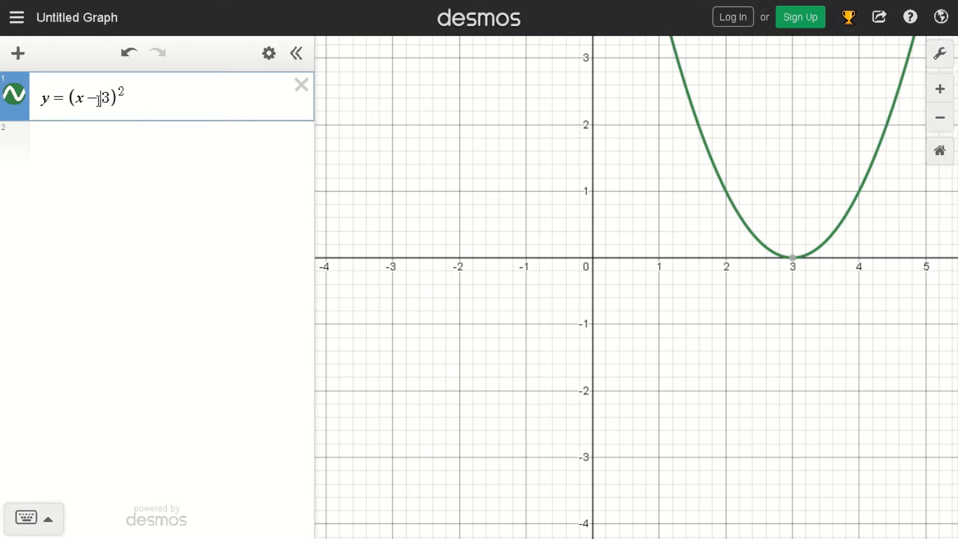
Replace the right side of the first expression with x^2 and add a vertical shift to make y = x^2 + 2.
key(Right)
key(Right)
key(shift+Right)
key(Right)
key(shift+Left)
key(shift+Left)
key(shift+Left)
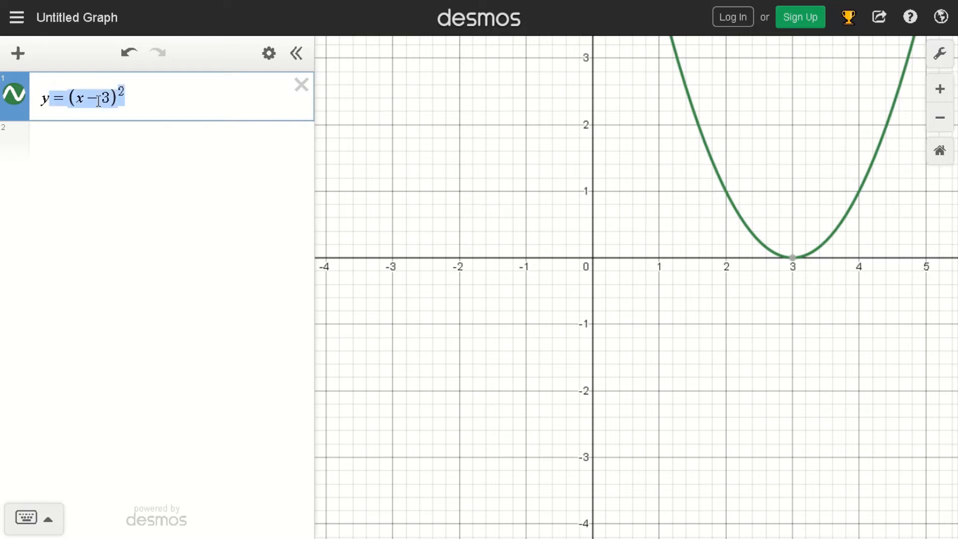
key(shift+Right)
text(x^2)
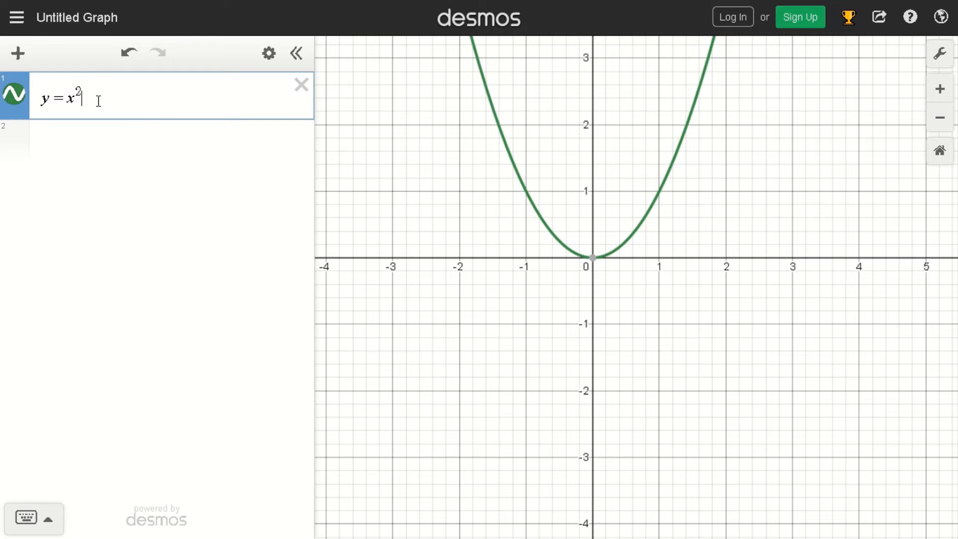
text(+2)
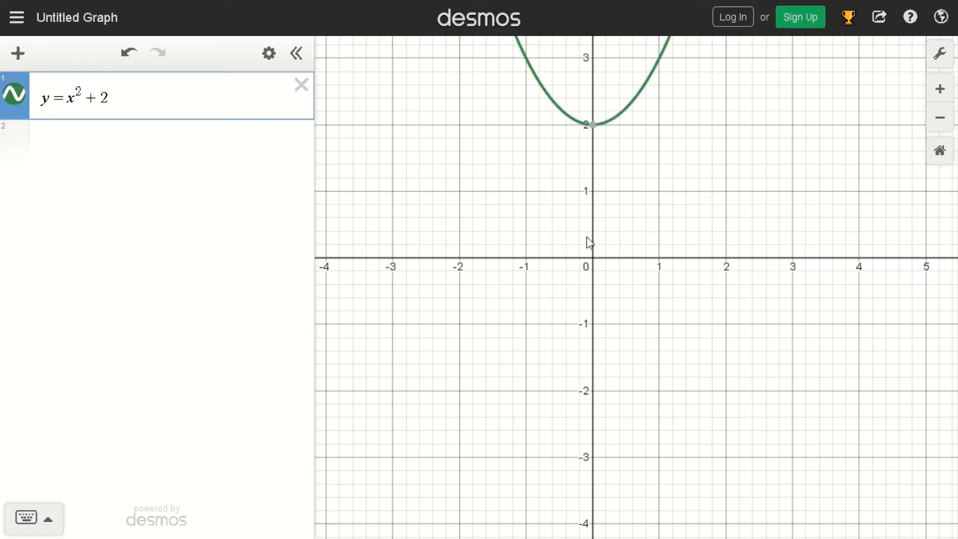
Change the vertical shift in the first expression so it reads y = x^2 - 2.
drag(563, 210, 509, 217)
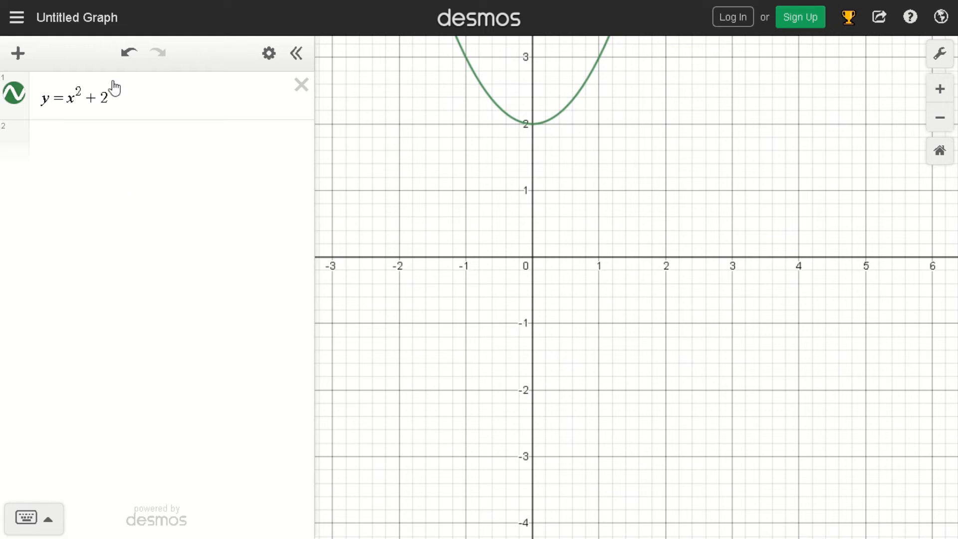
click(97, 102)
key(BackSpace)
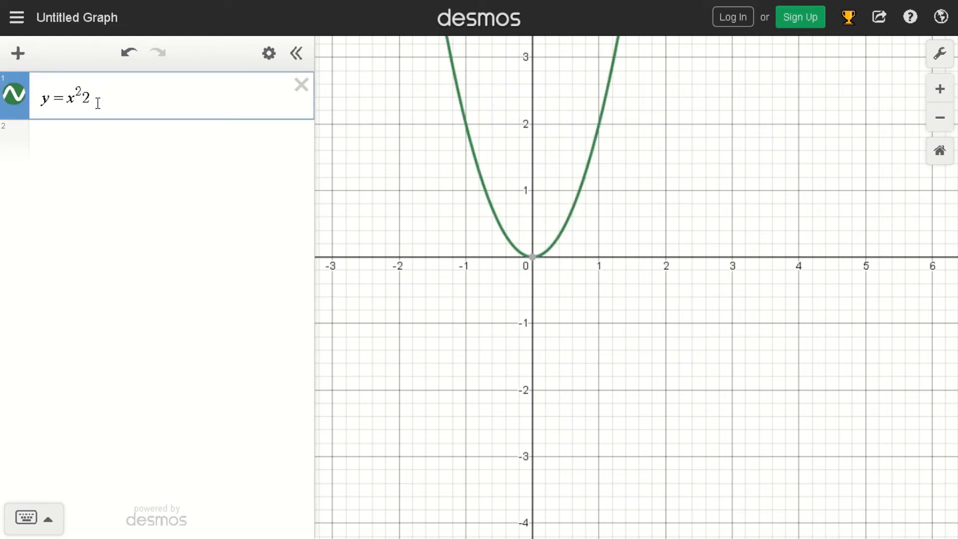
text(-)
drag(609, 180, 742, 184)
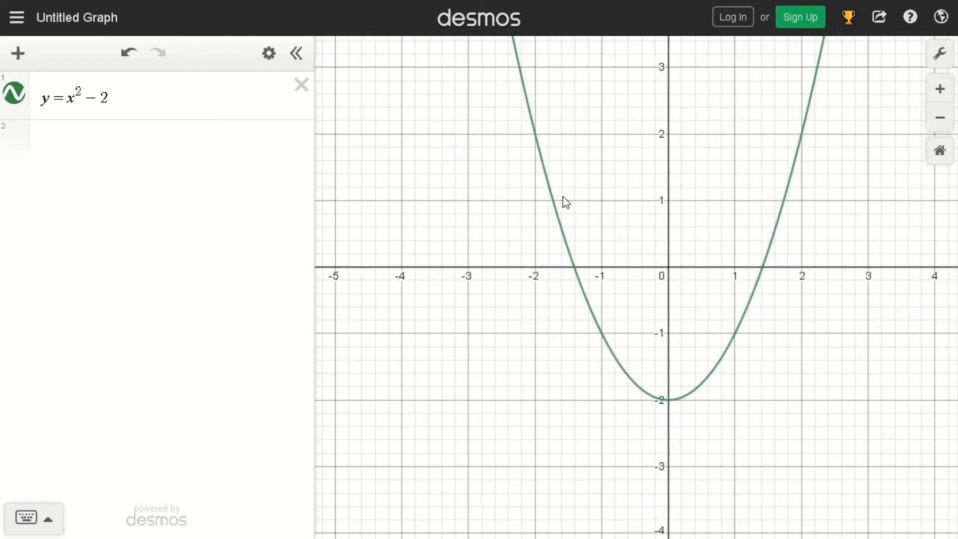
Add y = x^3 as the second expression and hide the graph of the first expression.
click(94, 159)
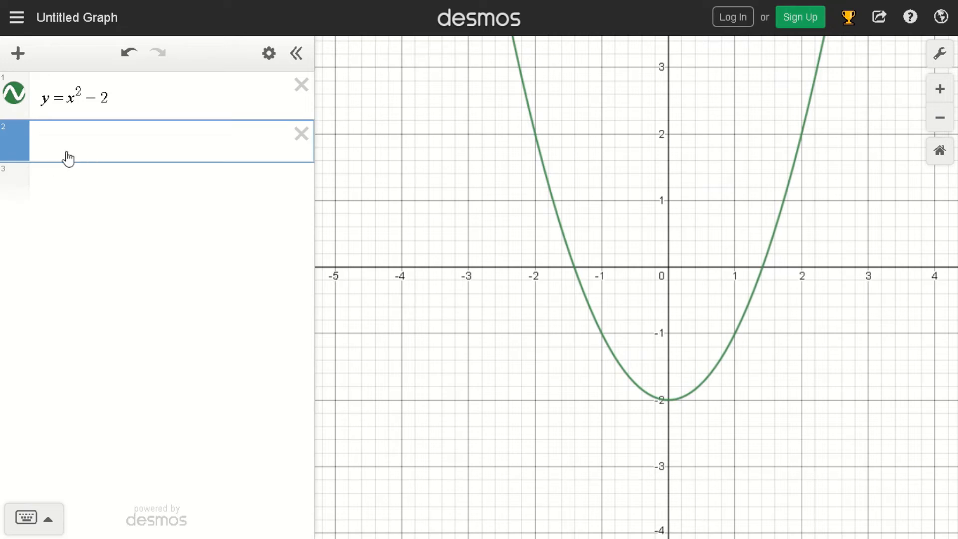
text(y)
key(BackSpace)
text(y=x^3)
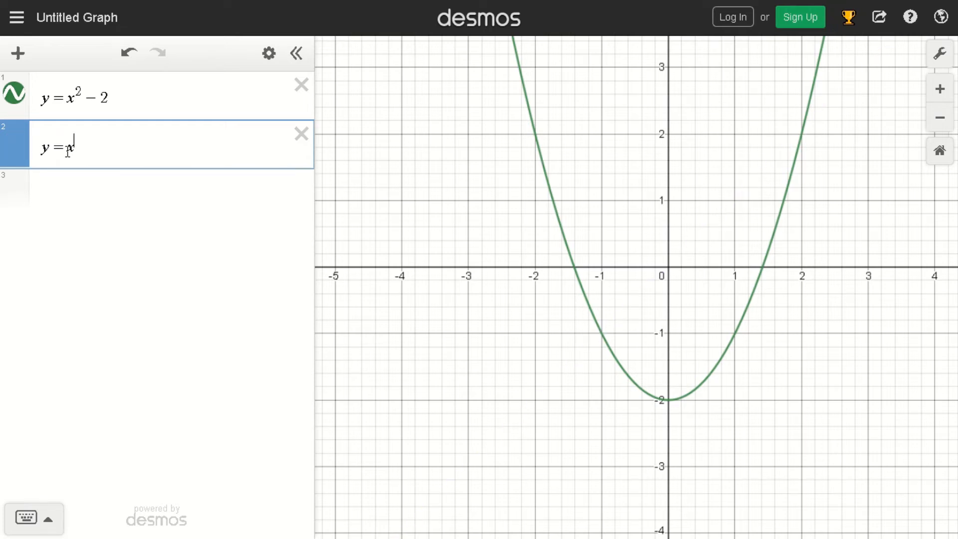
click(15, 93)
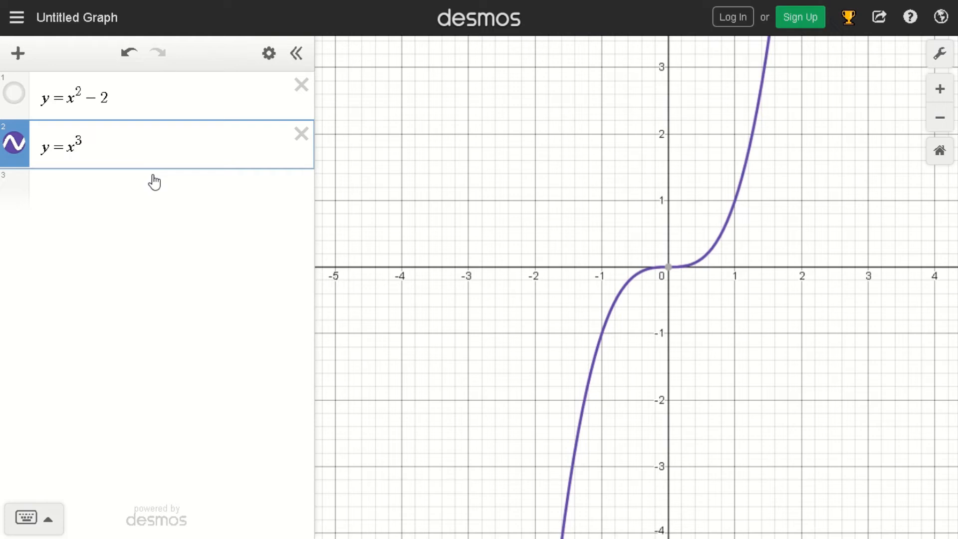
Change the second expression to y = (x + 3)^3 and show the coordinates of the point where its curve meets the x-axis.
key(BackSpace)
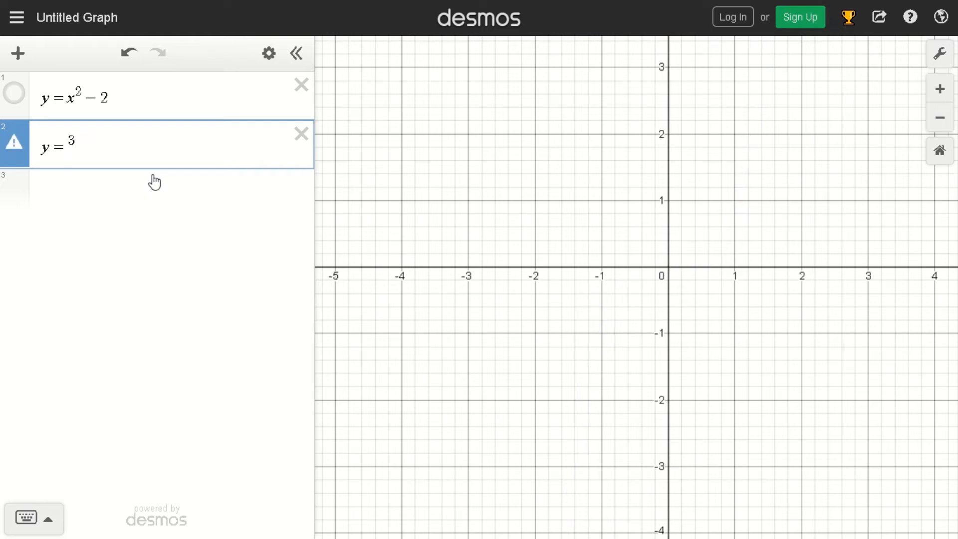
text((x)
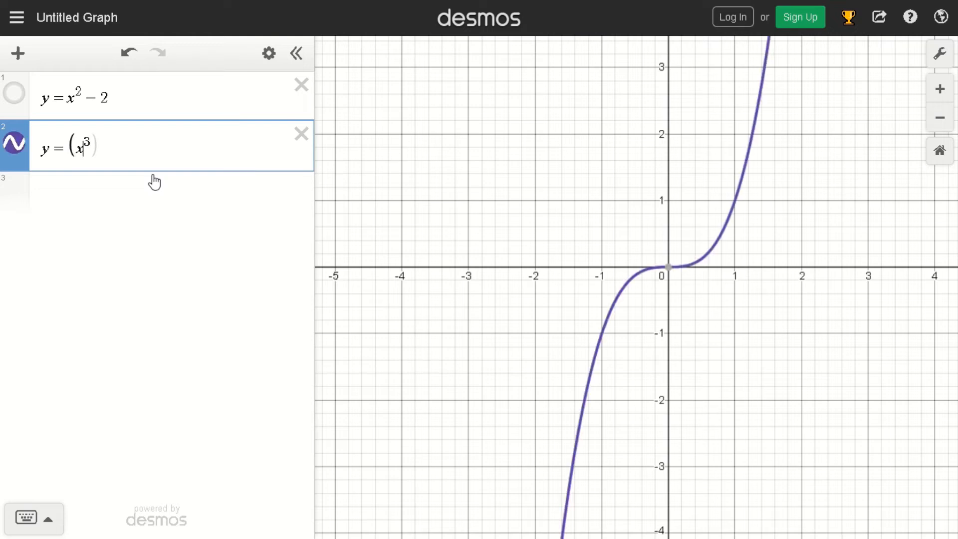
text(+3)
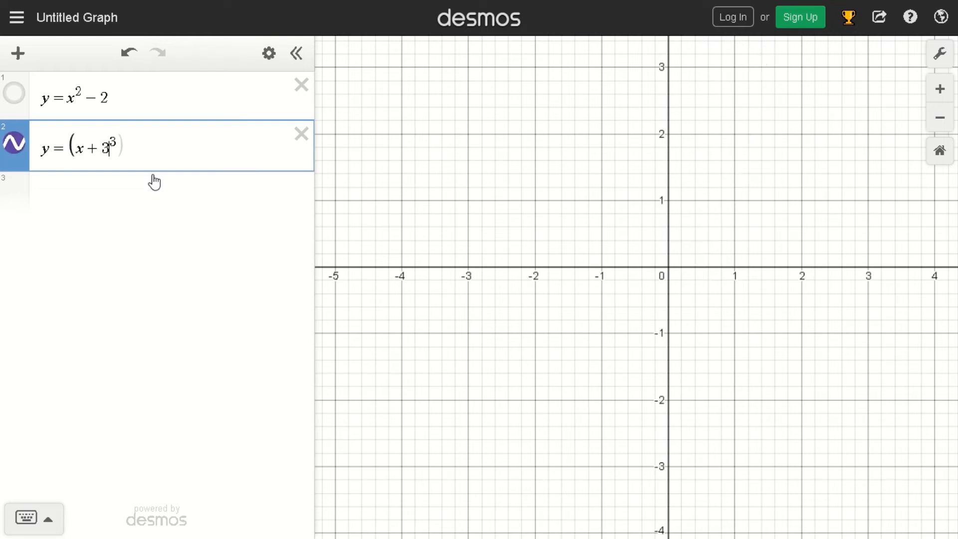
text())
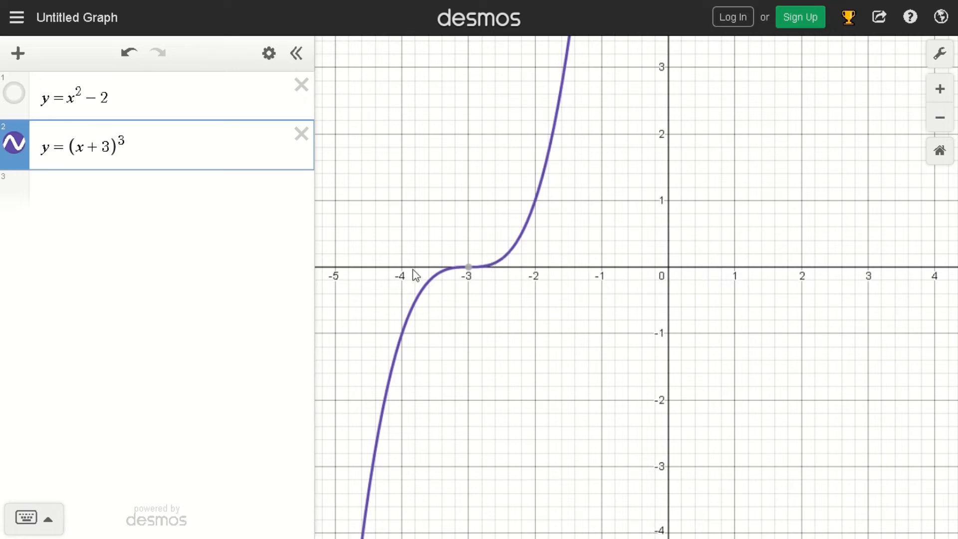
click(468, 271)
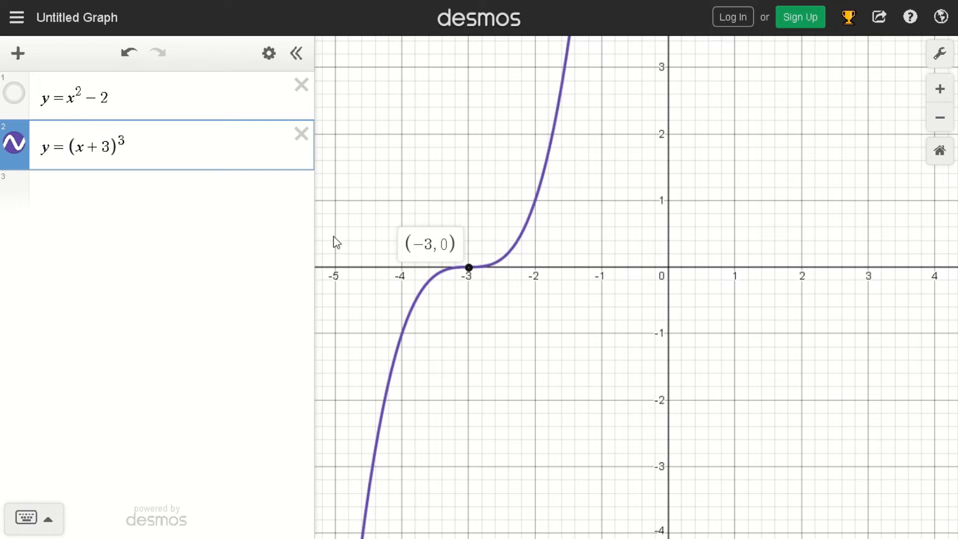
Change the second expression to y = (x - 3)^3, and reduce the shift to make it y = (x - 2)^3.
click(87, 150)
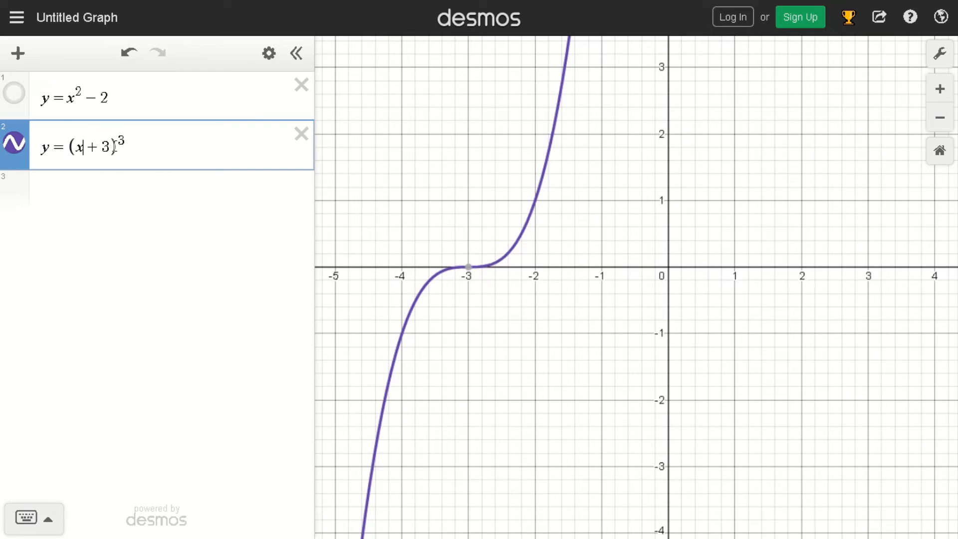
key(shift+Right)
text(-)
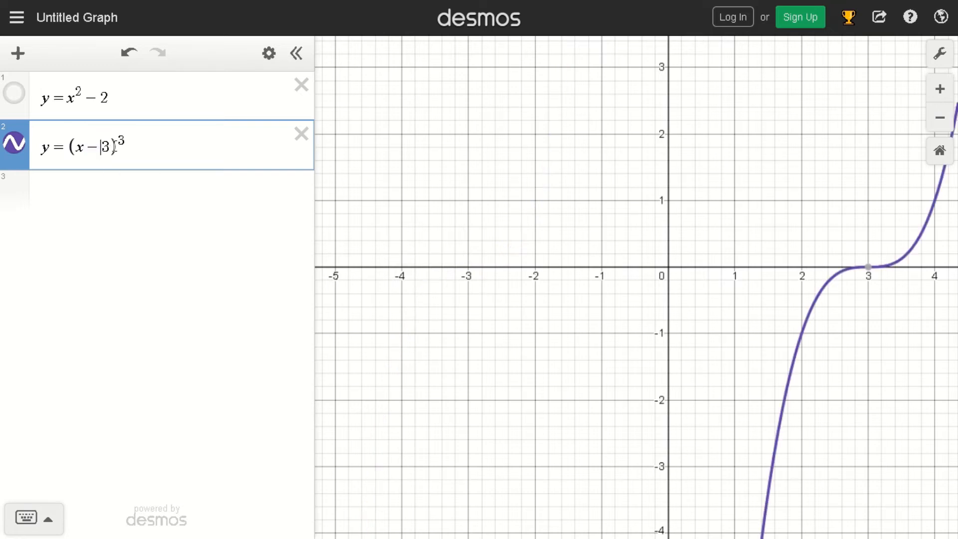
key(shift+Right)
text(2)
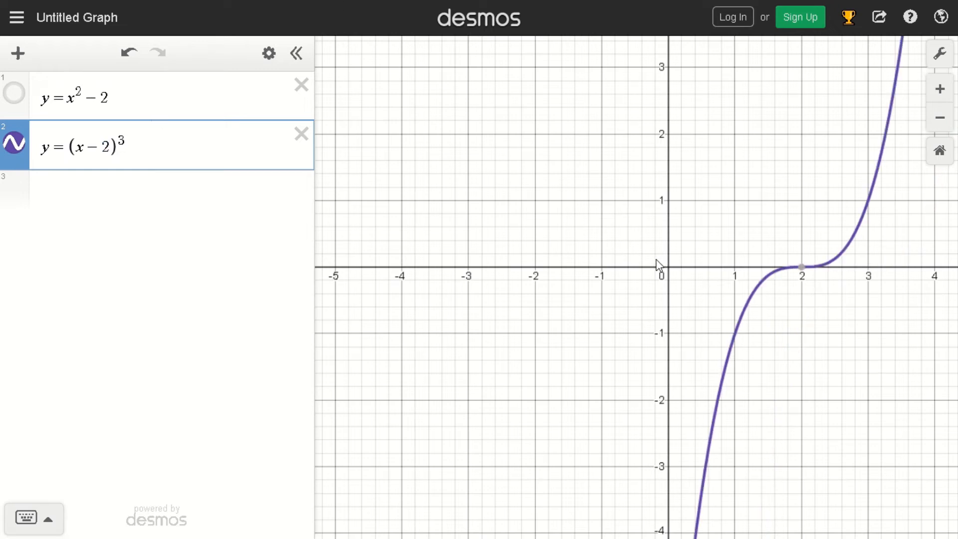
mouse_move(805, 278)
Replace the right side of the second expression with x^3 and add a vertical shift to make y = x^3 + 1.
drag(139, 143, 88, 149)
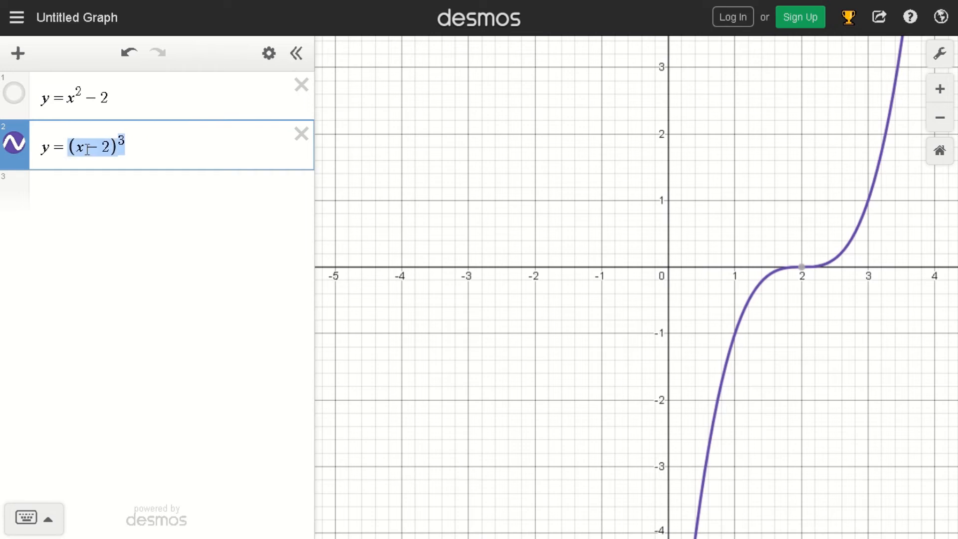
key(BackSpace)
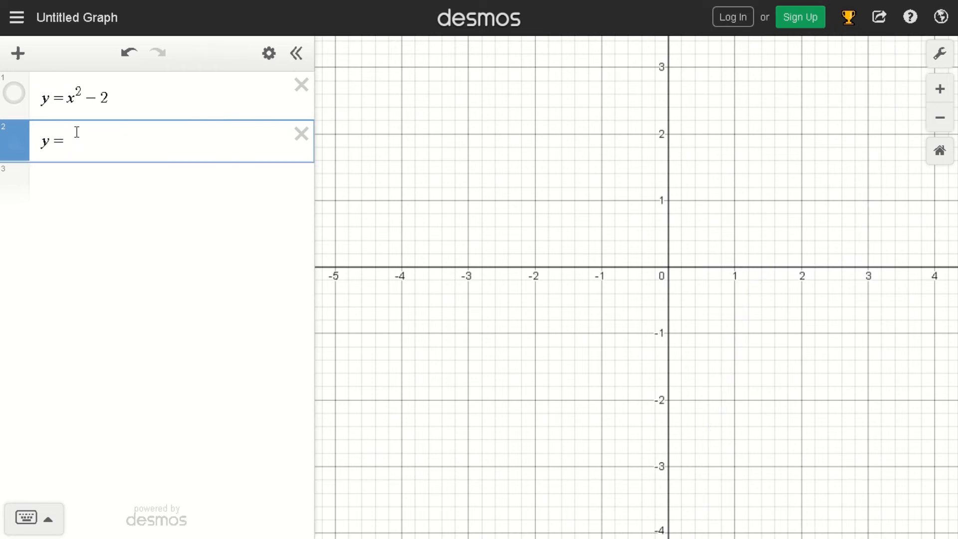
text(x^3)
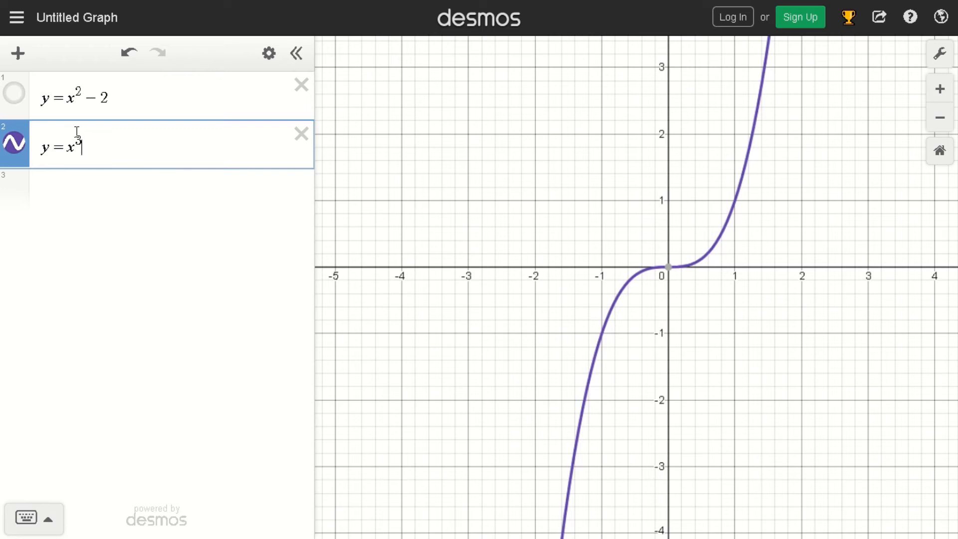
text(+1)
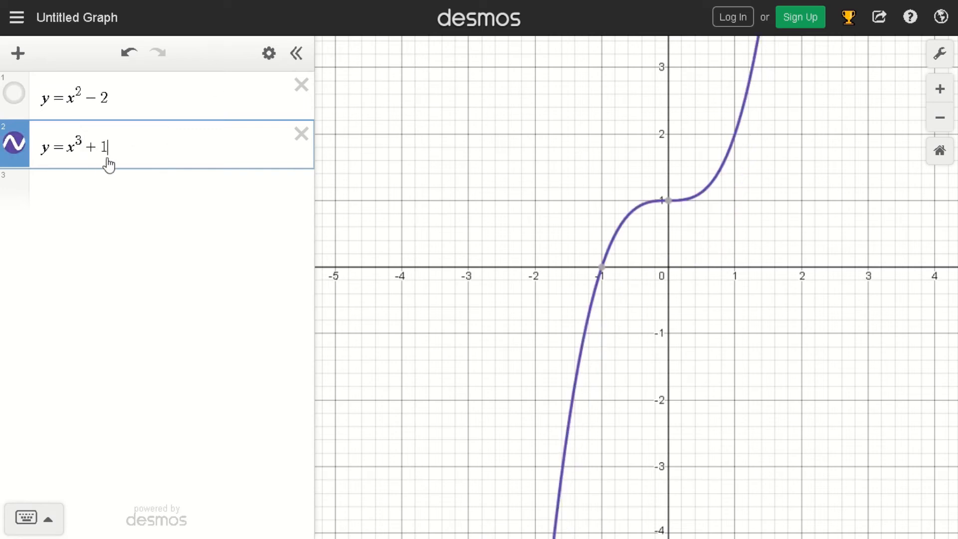
Change the vertical shift in the second expression so it reads y = x^3 - 1.
key(BackSpace)
key(BackSpace)
text(-)
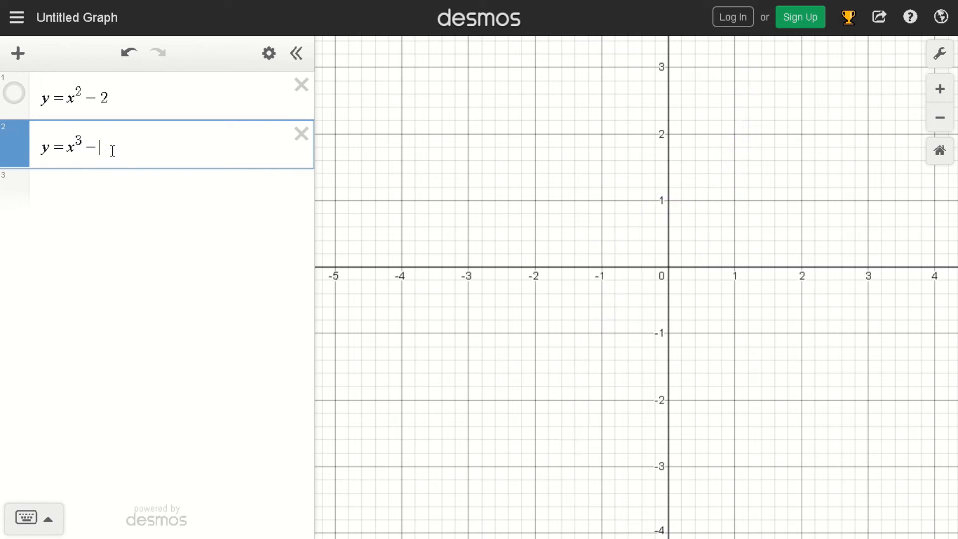
text(1)
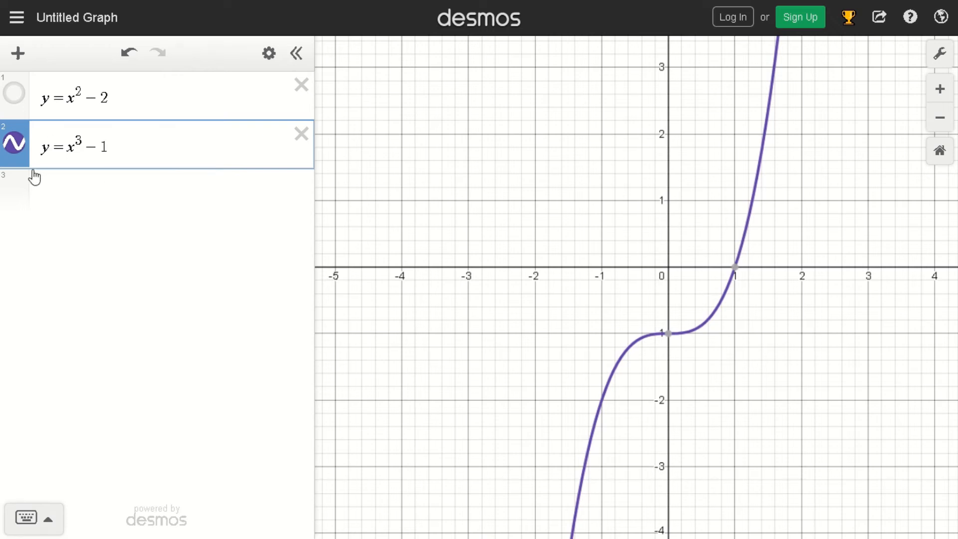
Add y = x^4 as the third expression and hide the graph of the second expression.
click(57, 189)
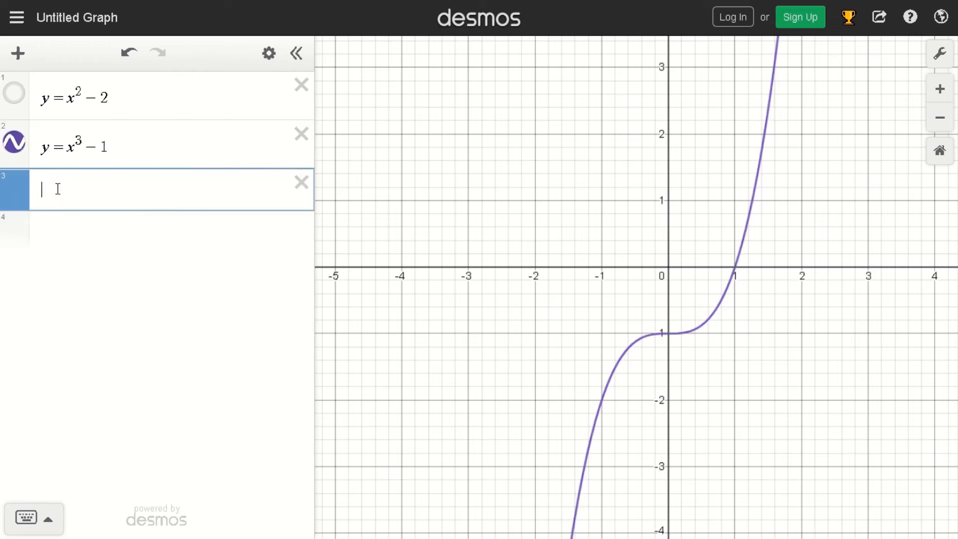
text(y=x^4)
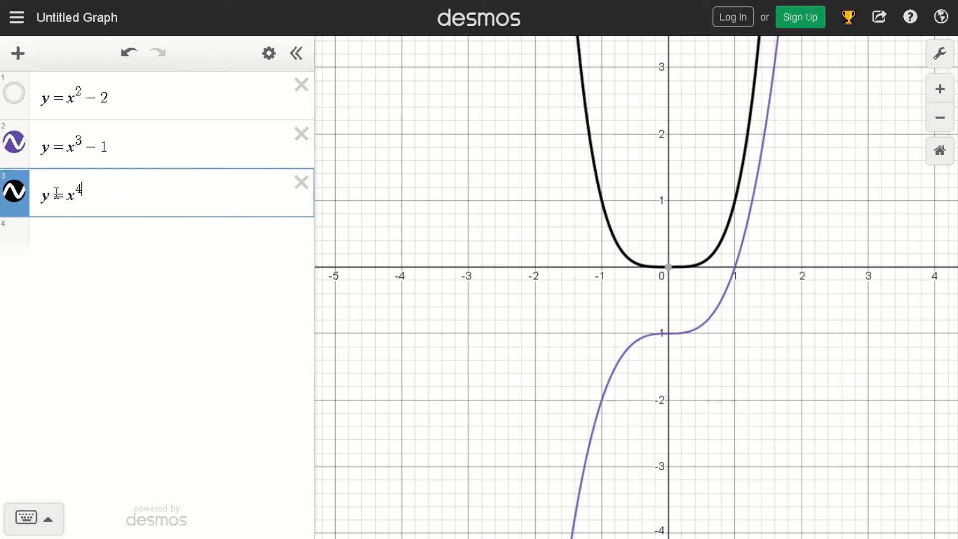
click(24, 147)
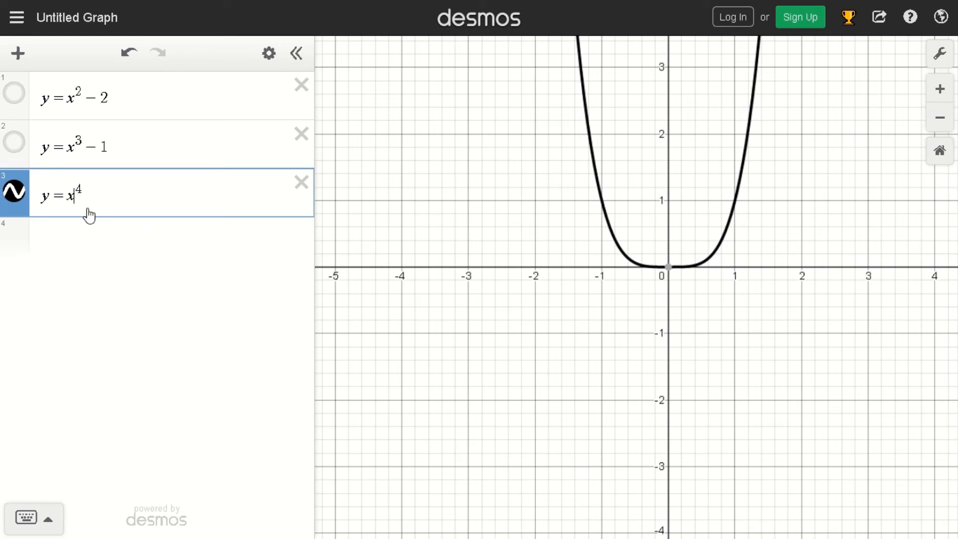
Change the third expression to y = (x - 2)^4, and replace its horizontal shift to make y = (x + 1)^4.
text(()
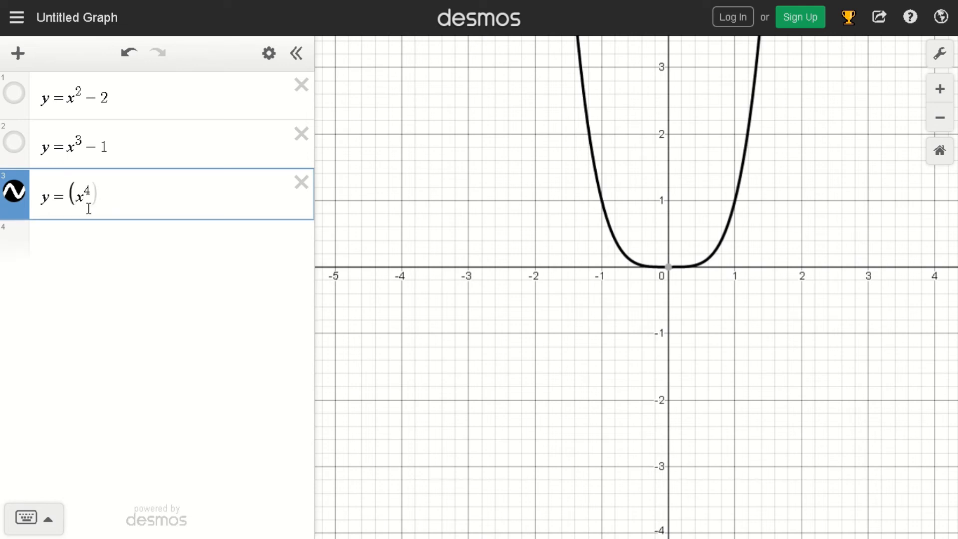
text())
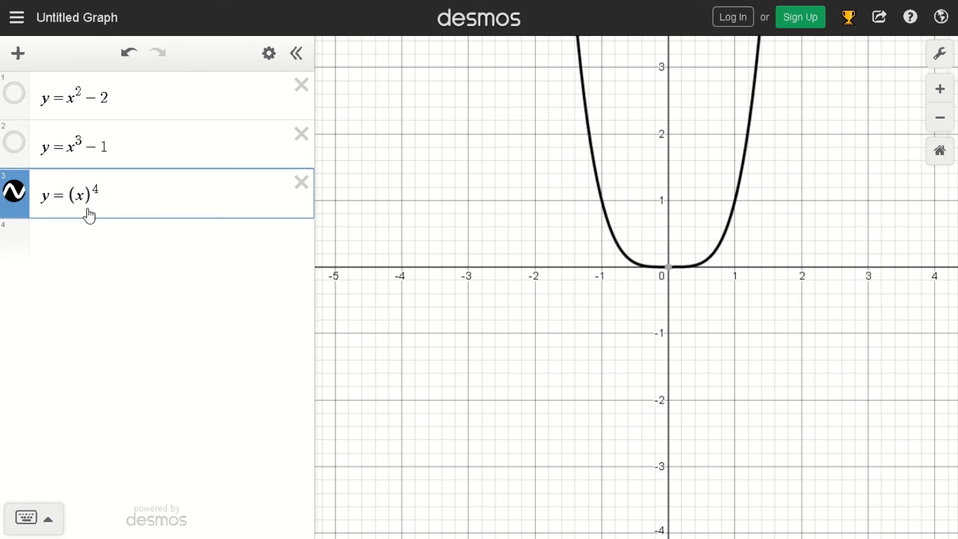
text(-2)
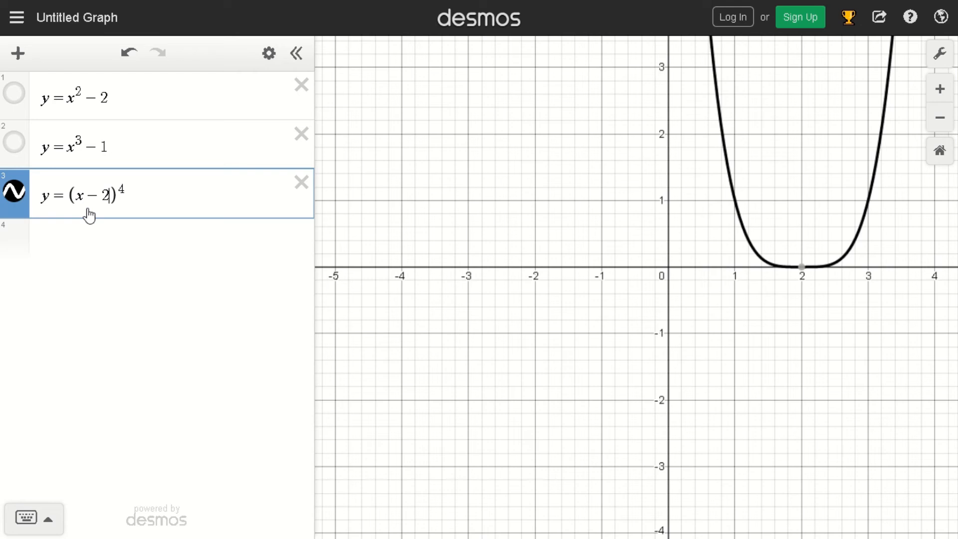
key(BackSpace)
key(BackSpace)
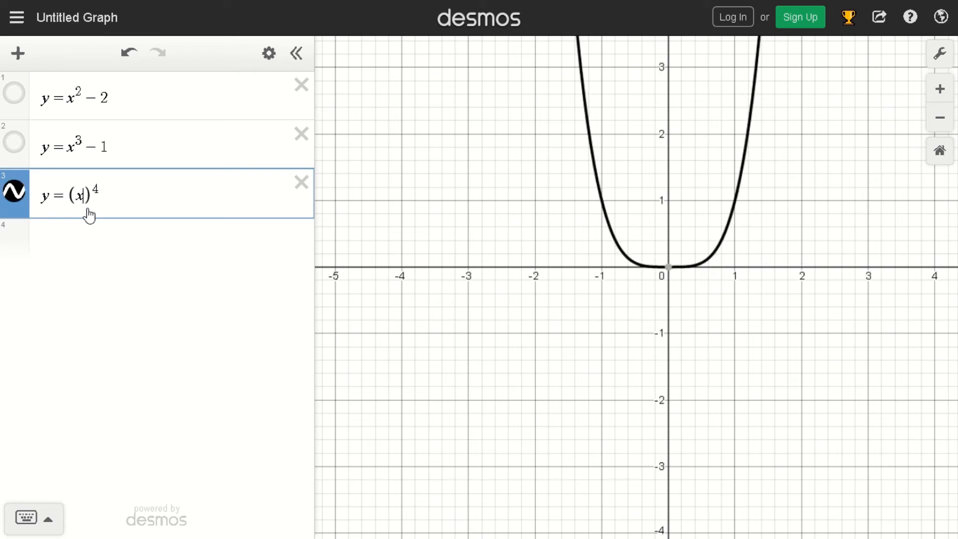
text(+1)
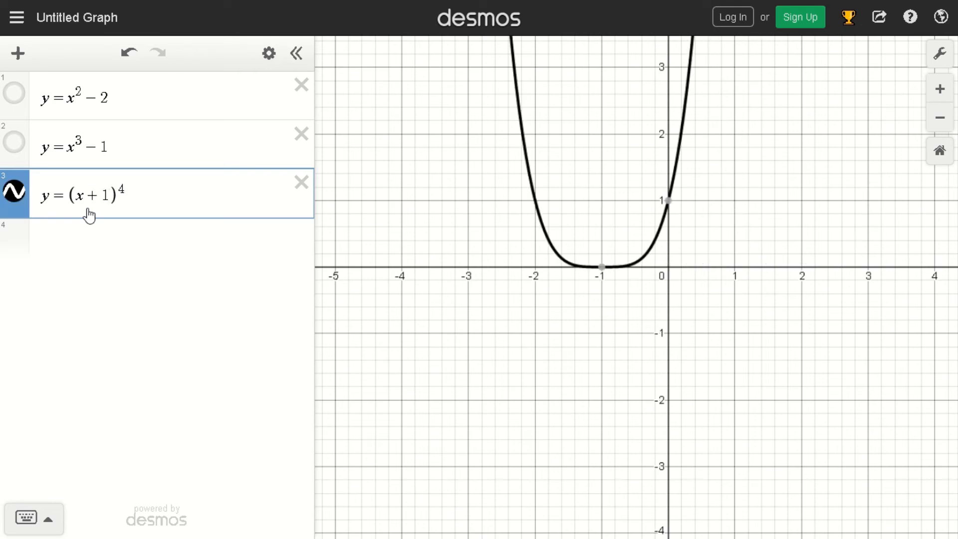
Remove the horizontal shift from the third expression and add a vertical shift to make y = (x)^4 + 3.
key(BackSpace)
key(BackSpace)
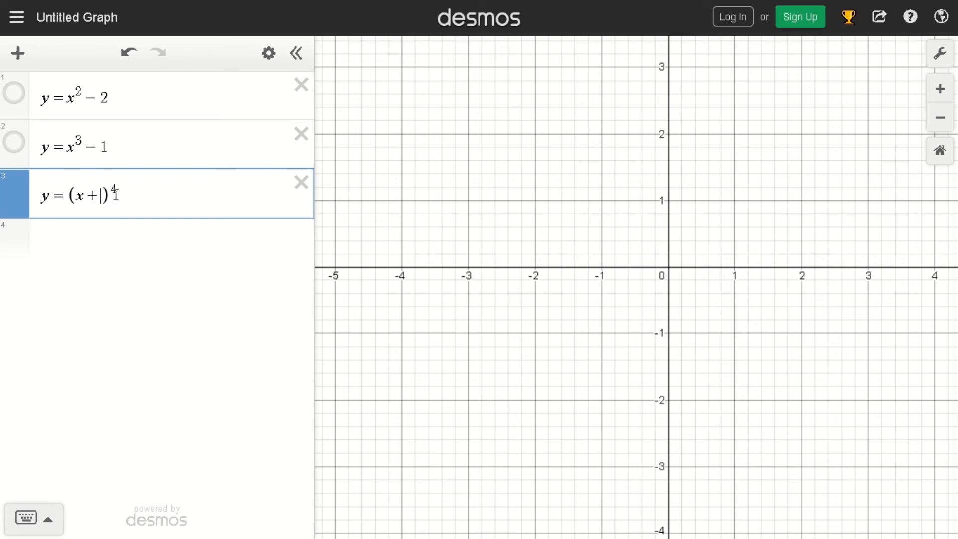
key(Right)
key(Right)
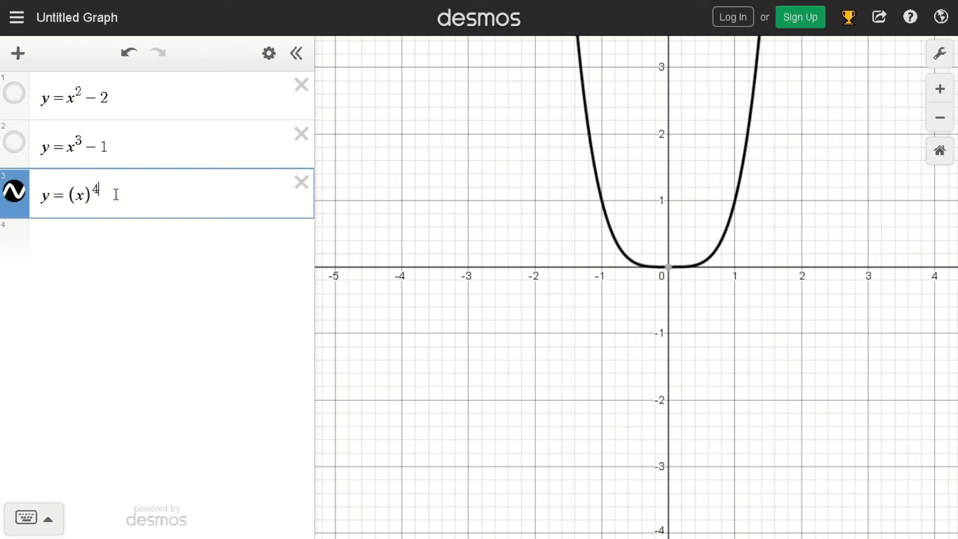
key(Right)
text(+3)
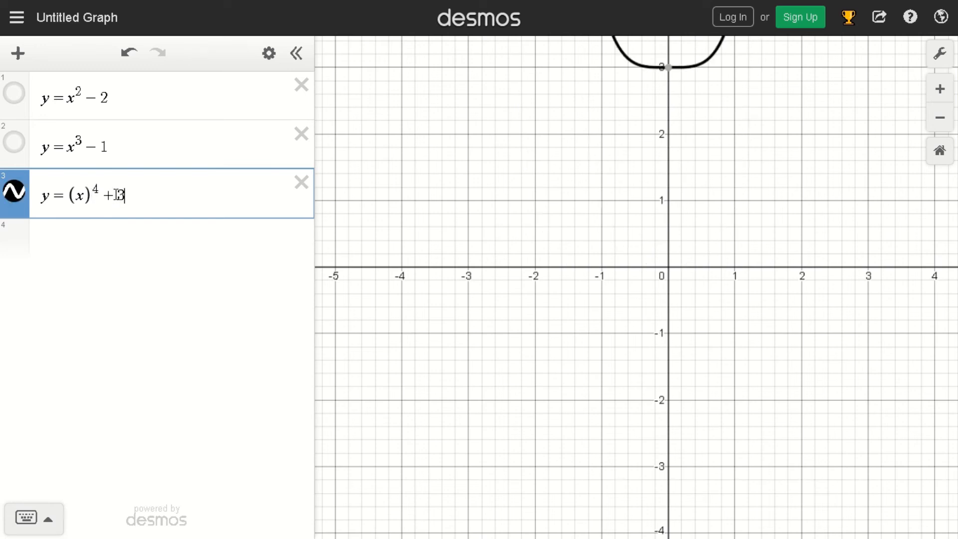
drag(598, 193, 549, 227)
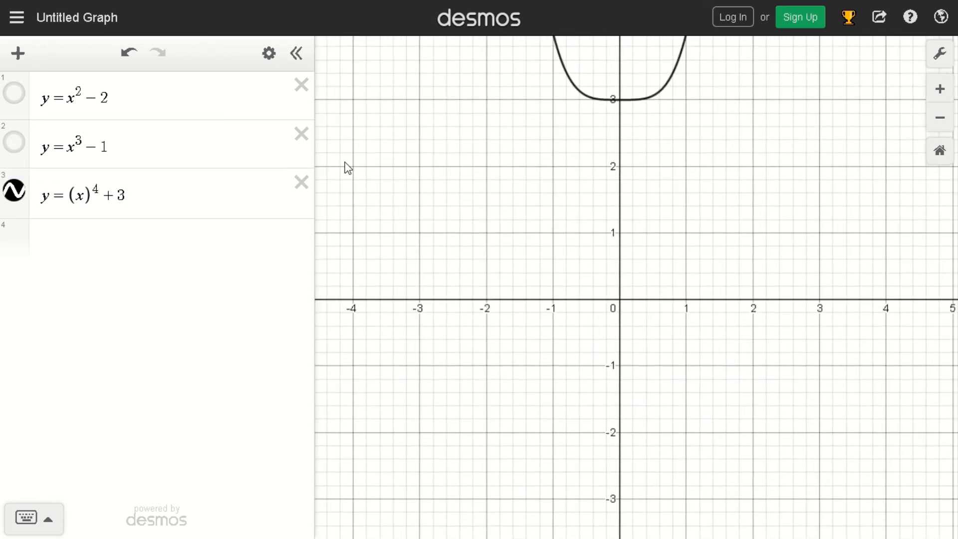
Replace the vertical shift in the third expression so it reads y = (x)^4 - 2.
click(136, 186)
key(BackSpace)
key(BackSpace)
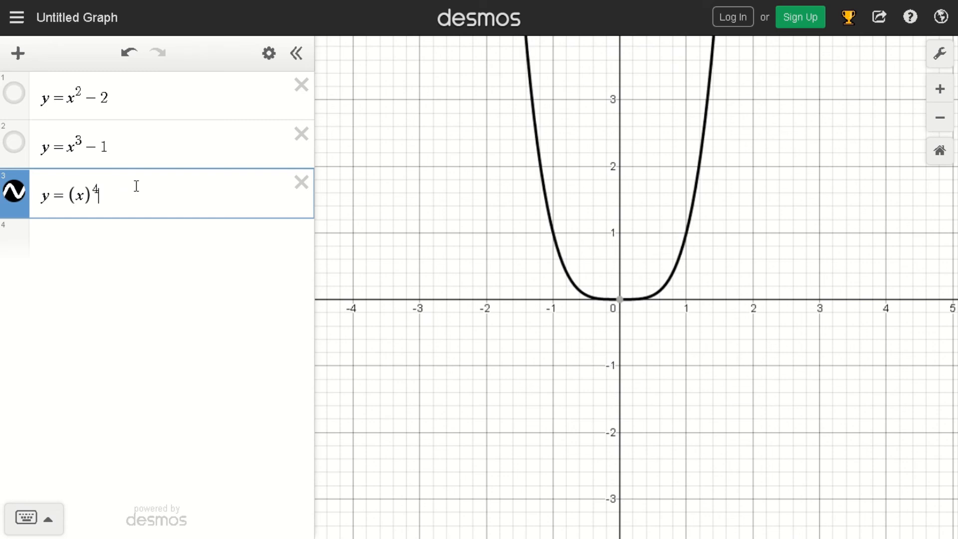
text(-2)
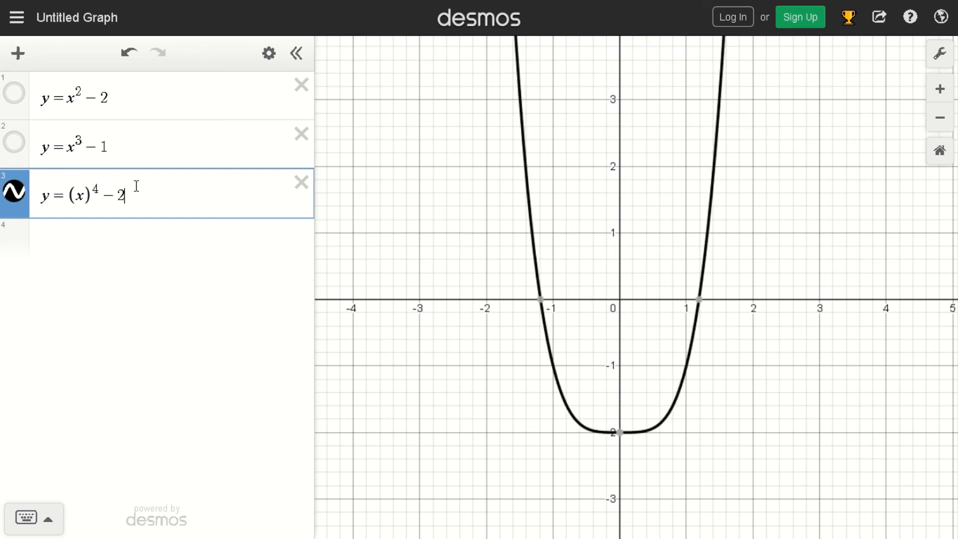
drag(506, 261, 496, 205)
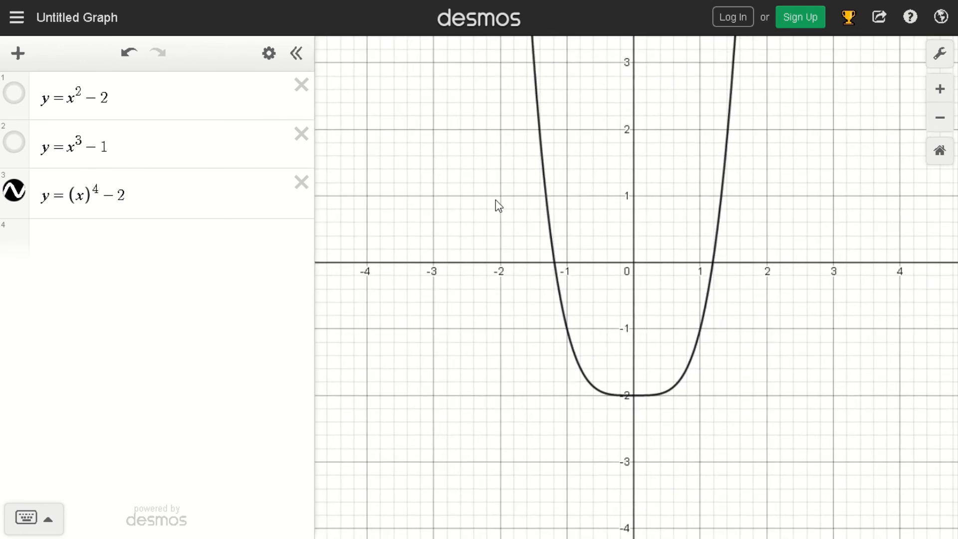
Remove the vertical shift from the third expression to leave y = (x)^4, and hide its graph.
click(131, 200)
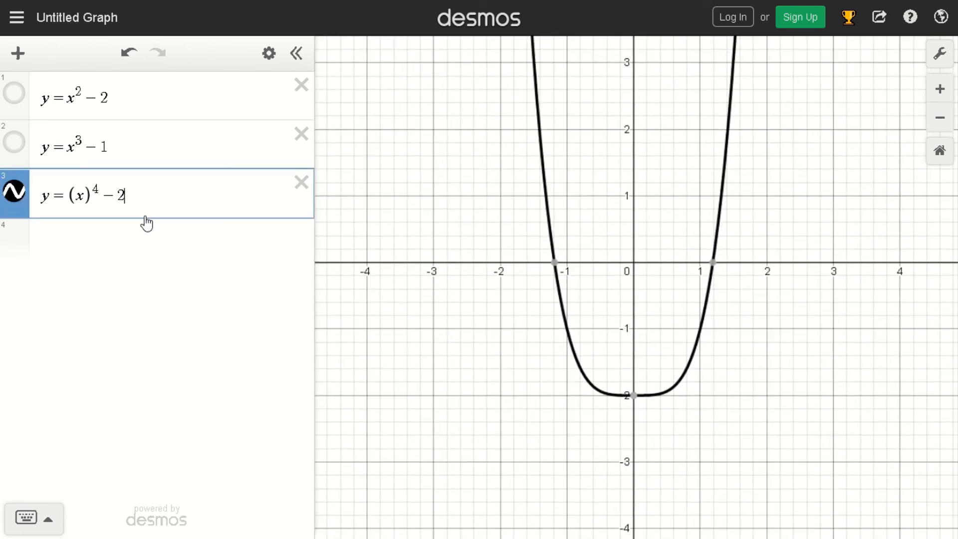
key(BackSpace)
key(BackSpace)
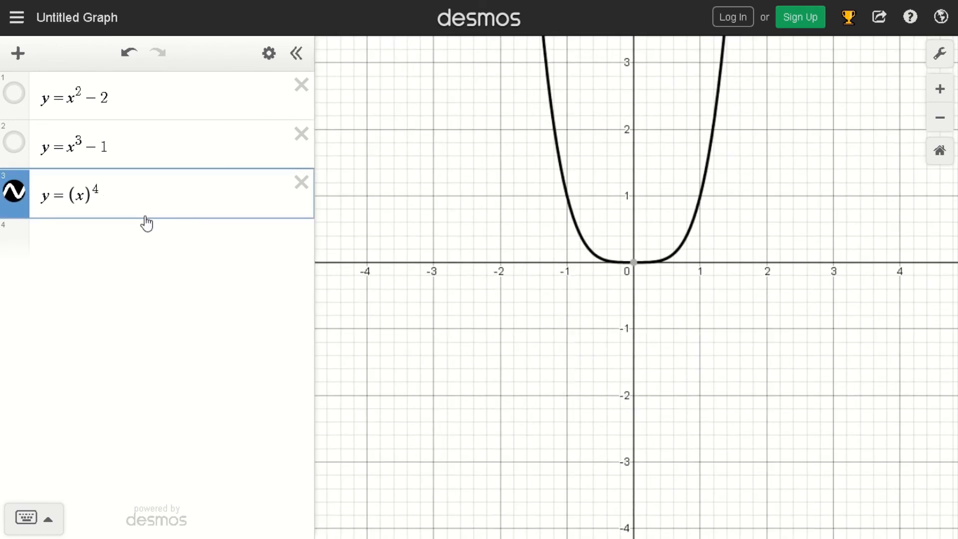
click(52, 243)
click(16, 195)
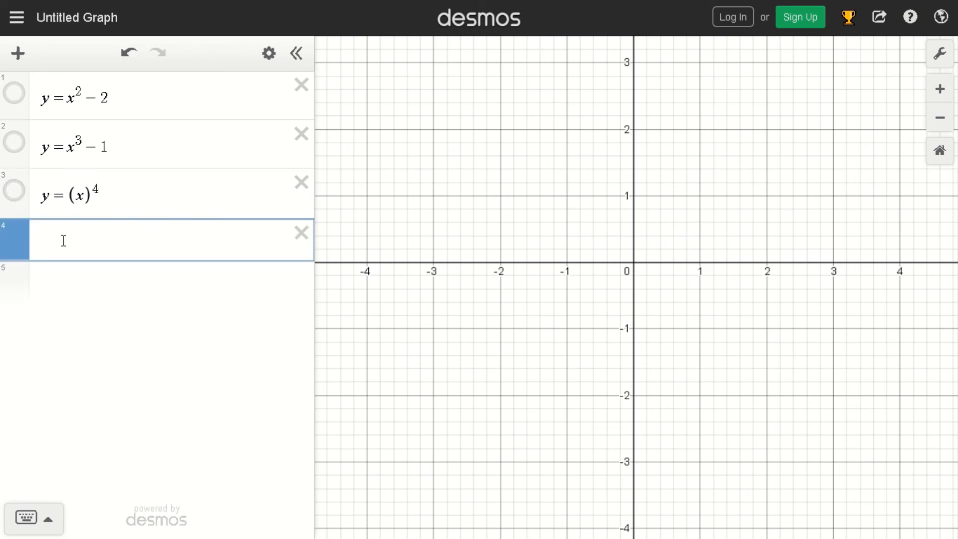
Enter a fourth expression, building it up from y = x^2 to y = x^2 + 3x - 1.
text(y=x^2)
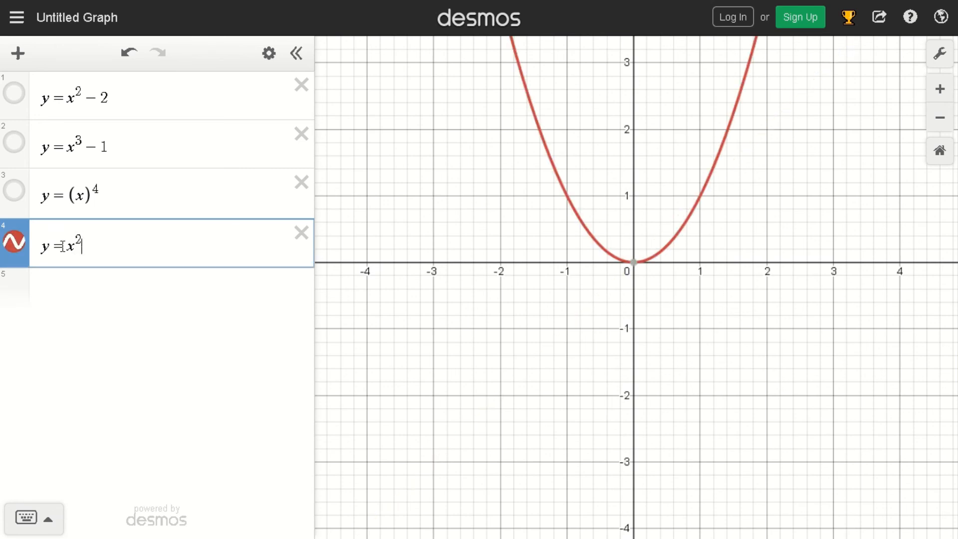
text(+3)
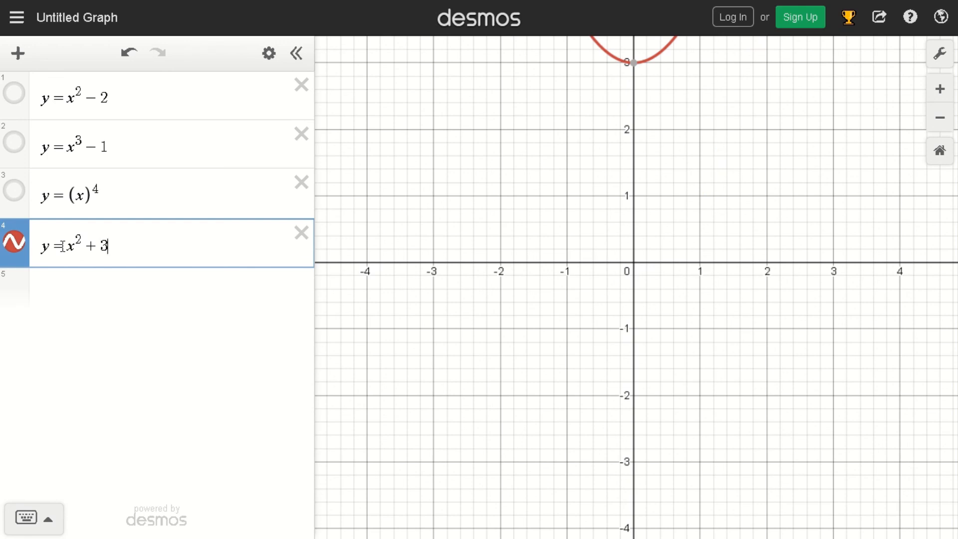
text(x)
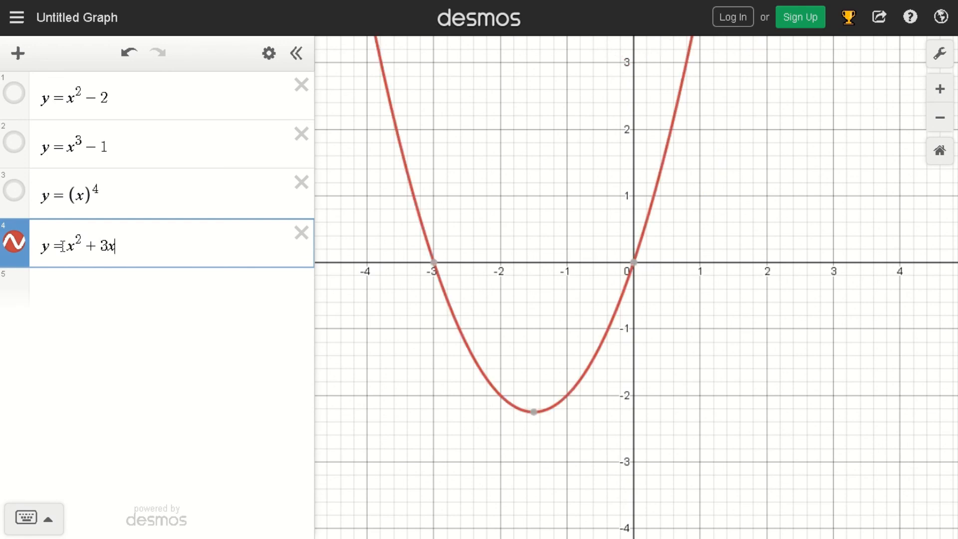
text(-1)
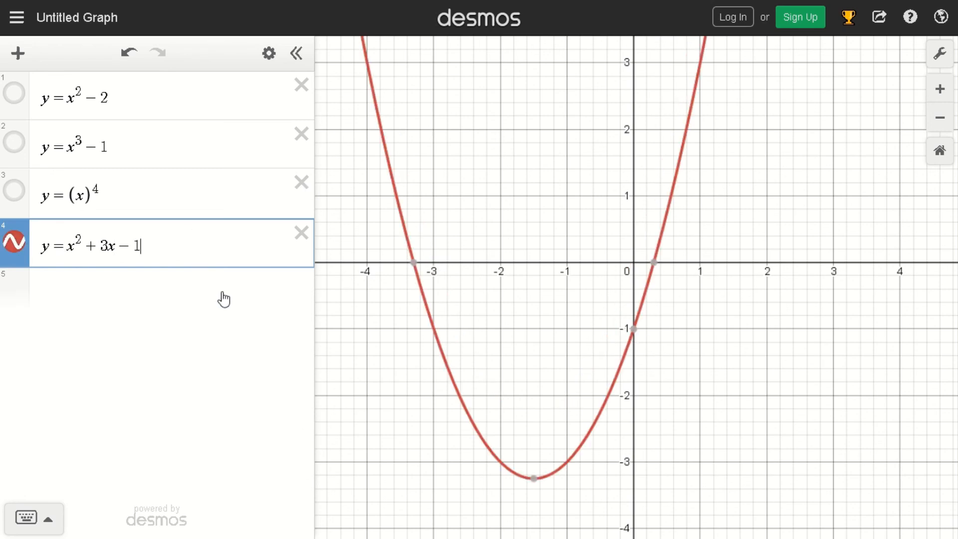
Hide the graph of the fourth expression and show the graphs of the first three expressions together.
click(13, 249)
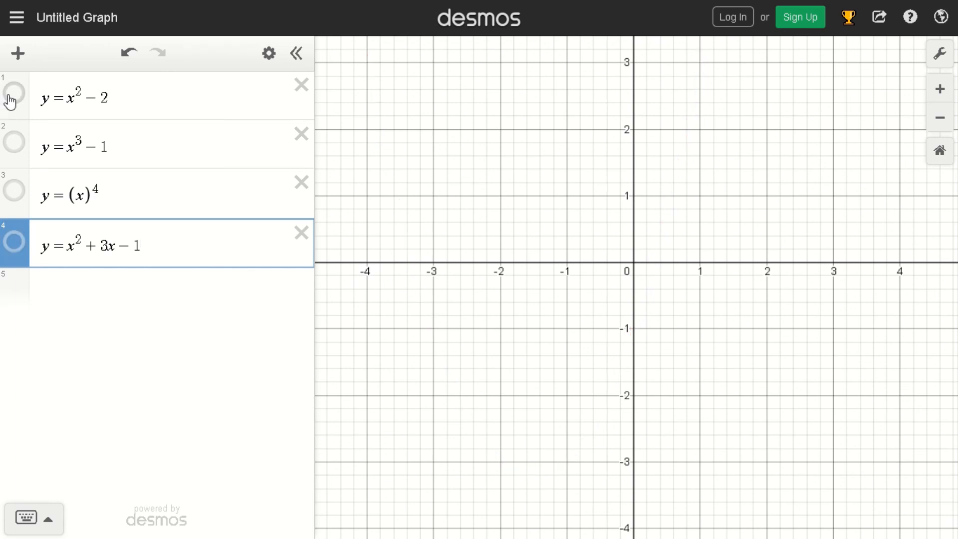
click(12, 97)
click(16, 146)
click(14, 190)
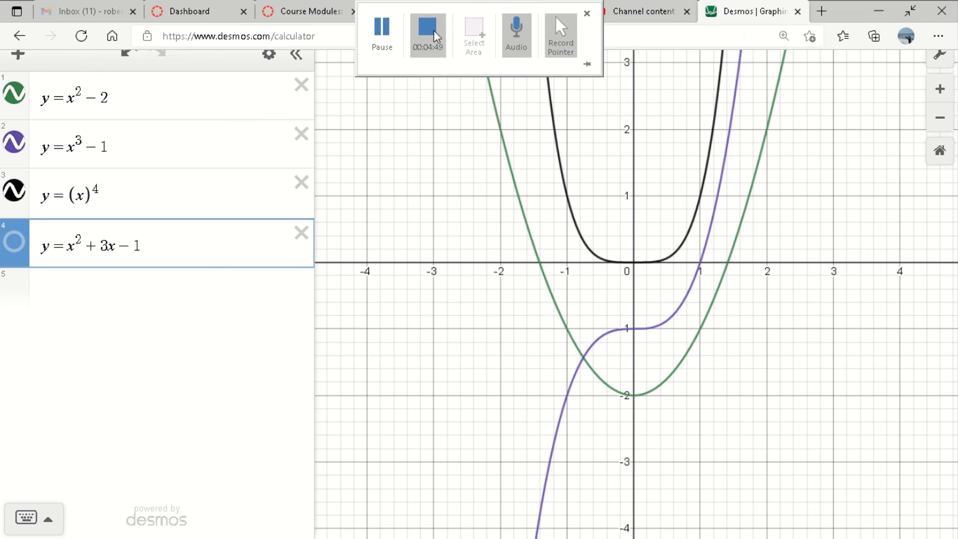
click(428, 31)
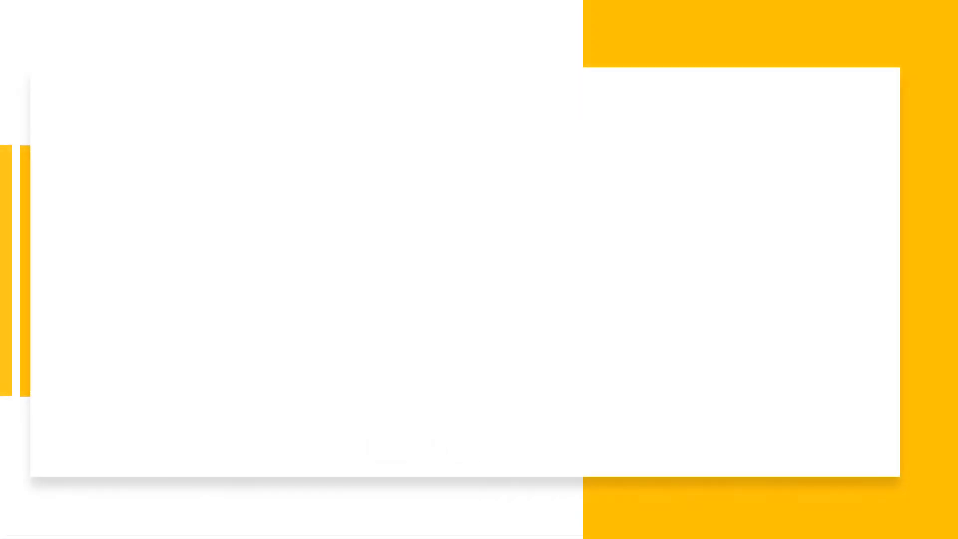